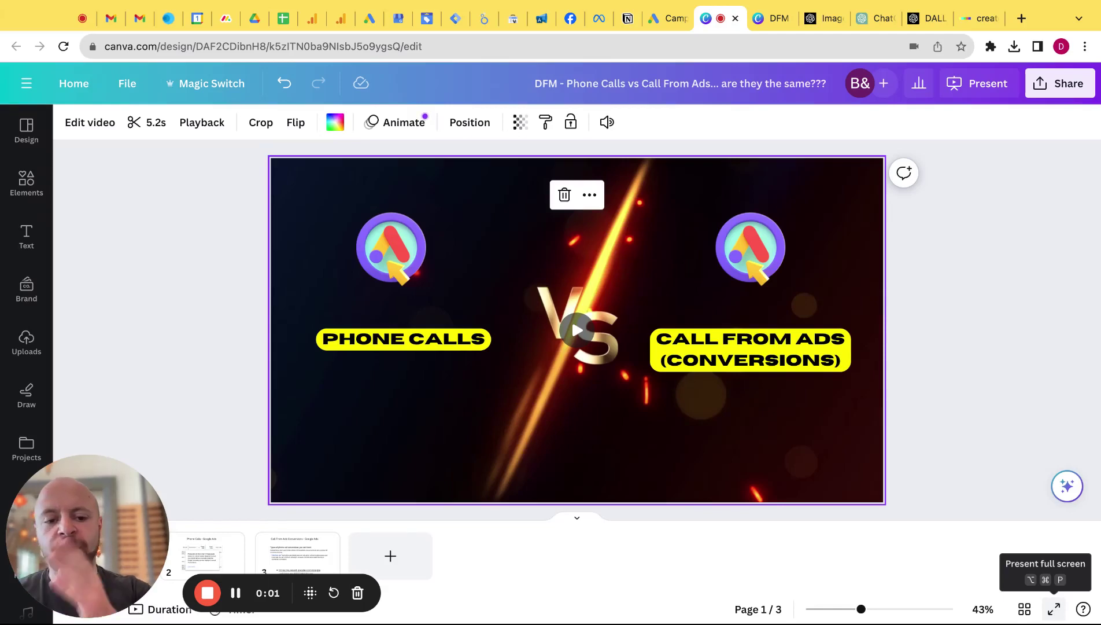
Step: Present the Phone Calls versus Call From Ads opening slide full screen, and exit the presentation
left_click(1054, 609)
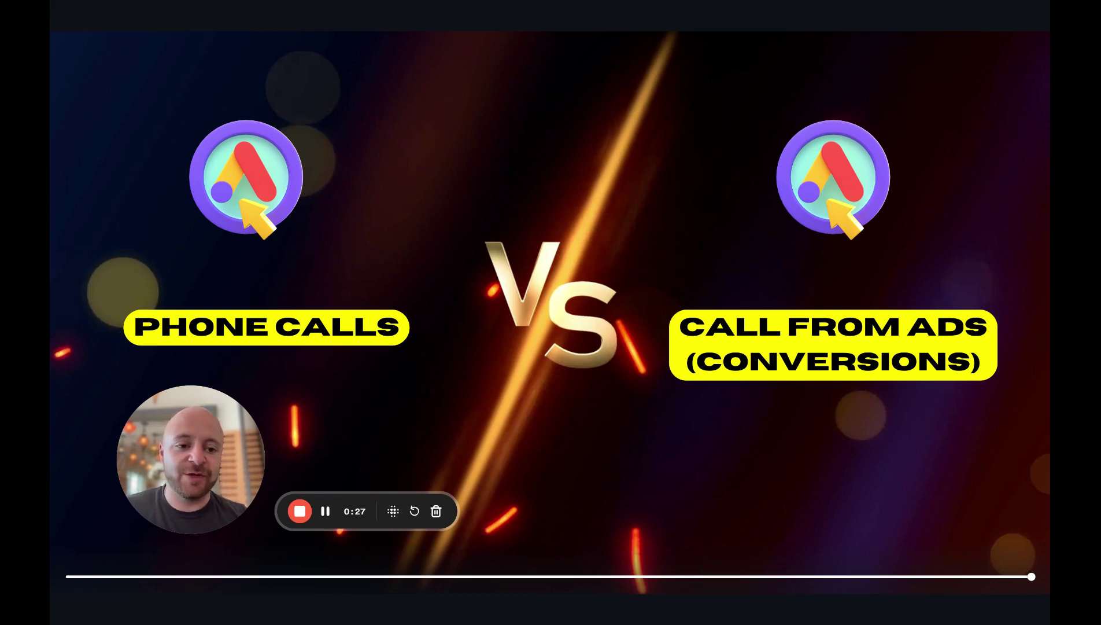
key("Escape")
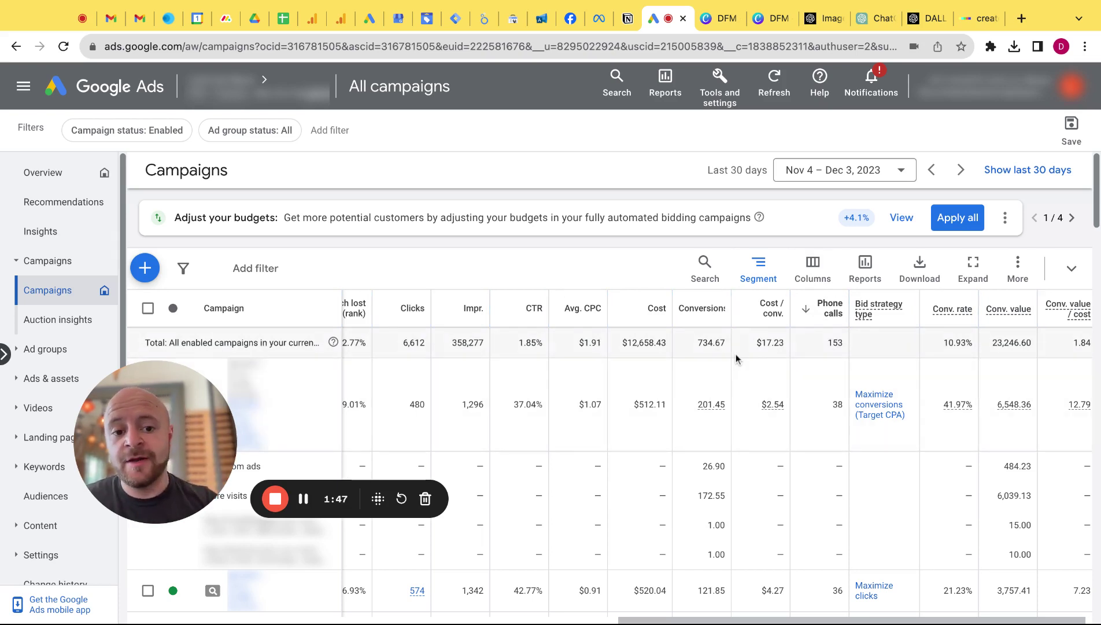
Step: Segment the Google Ads campaigns table by conversion action, with the Conversions and Phone calls columns in view
scroll(736, 354, "left", 5)
scroll(668, 438, "left", 2)
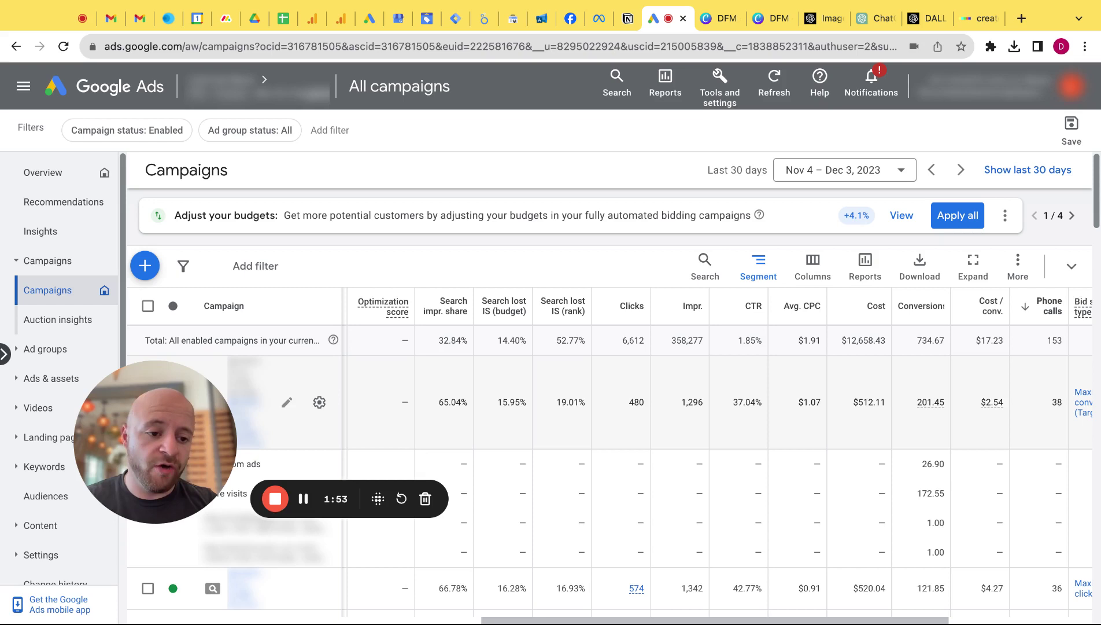
mouse_move(913, 314)
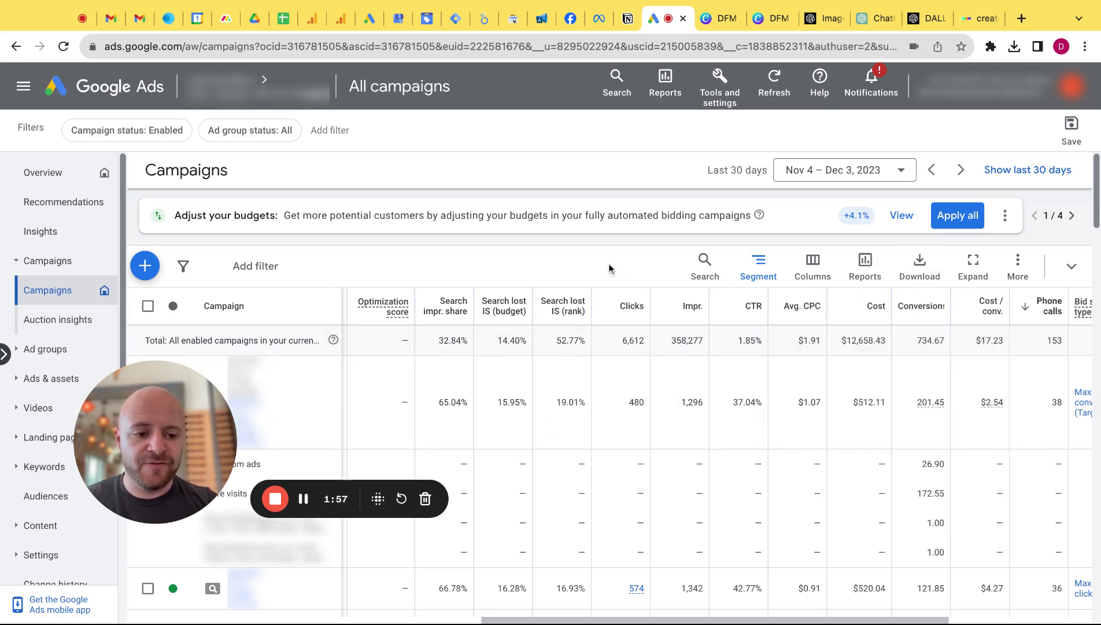
left_click(758, 267)
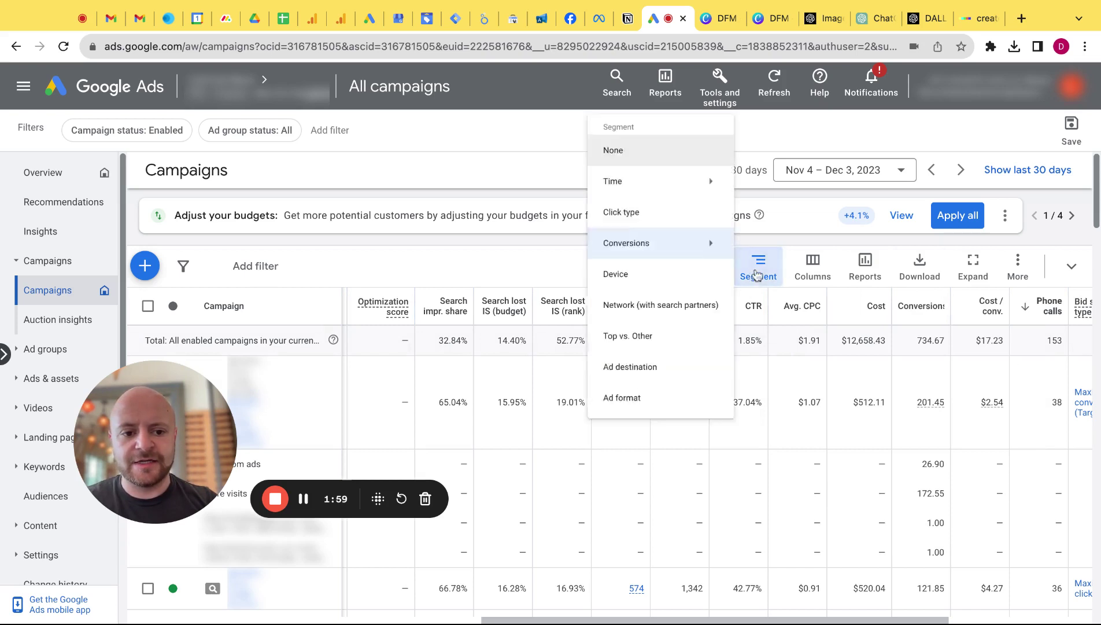
mouse_move(630, 249)
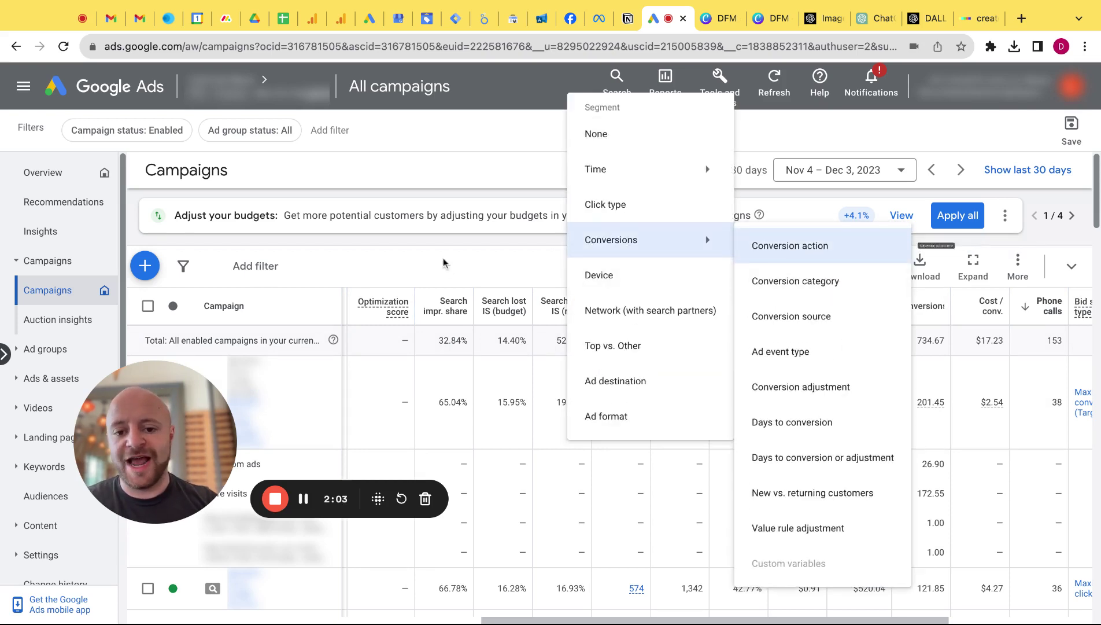
left_click(806, 255)
Step: Compare the first campaign's Phone calls figure with its Calls from ads conversions, highlighting the row label and both values
scroll(444, 371, "down", 2)
scroll(444, 371, "down", 1)
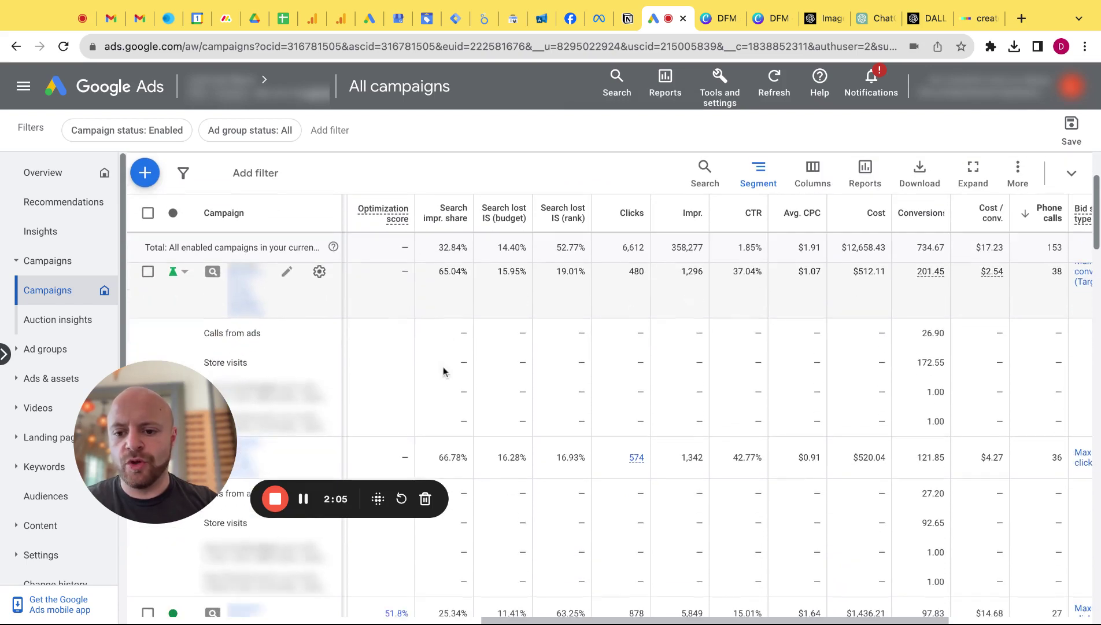
triple_click(234, 331)
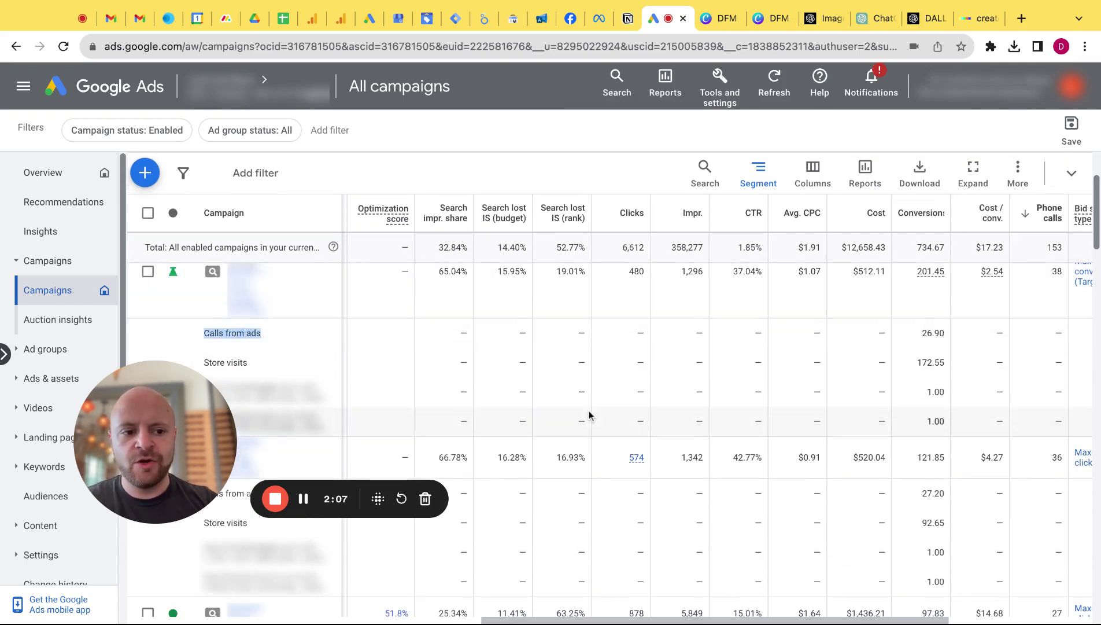
scroll(589, 414, "up", 1)
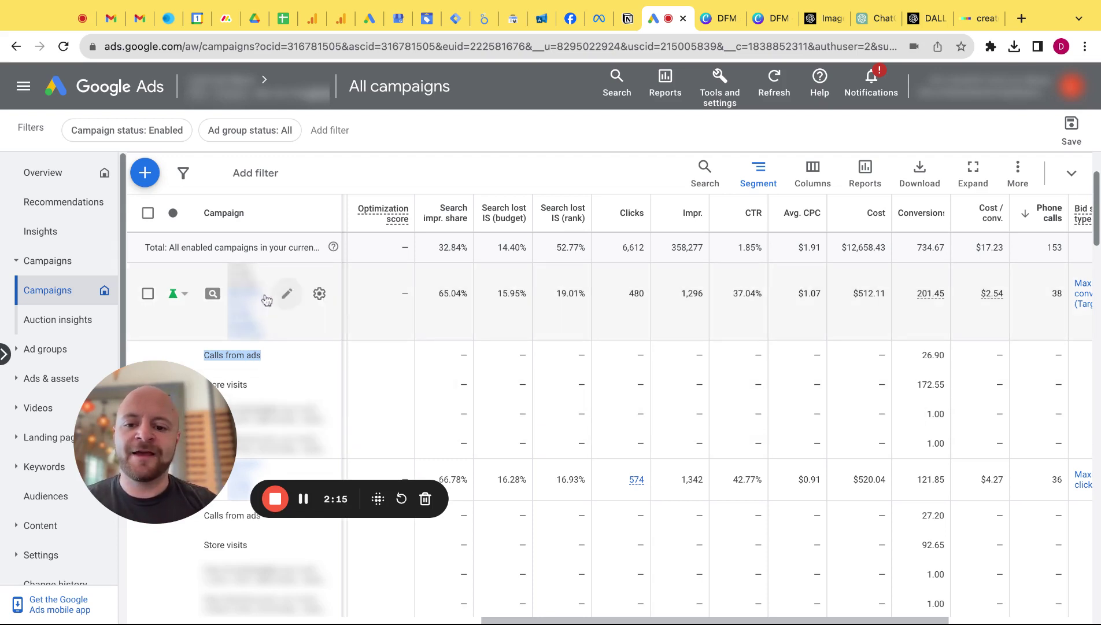
scroll(927, 331, "up", 1)
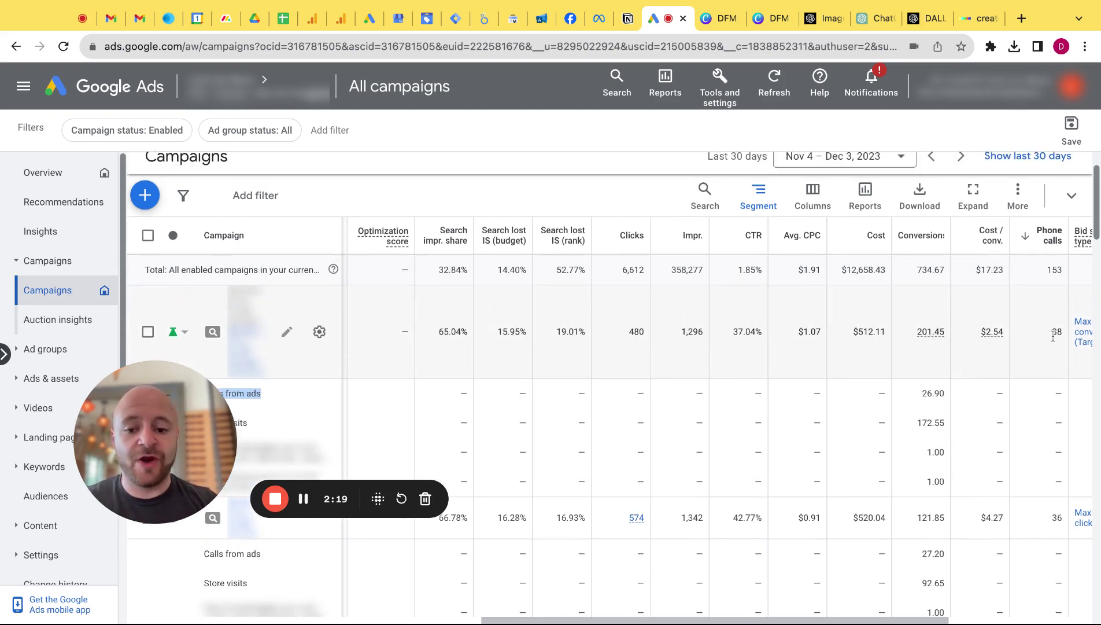
scroll(976, 388, "down", 1)
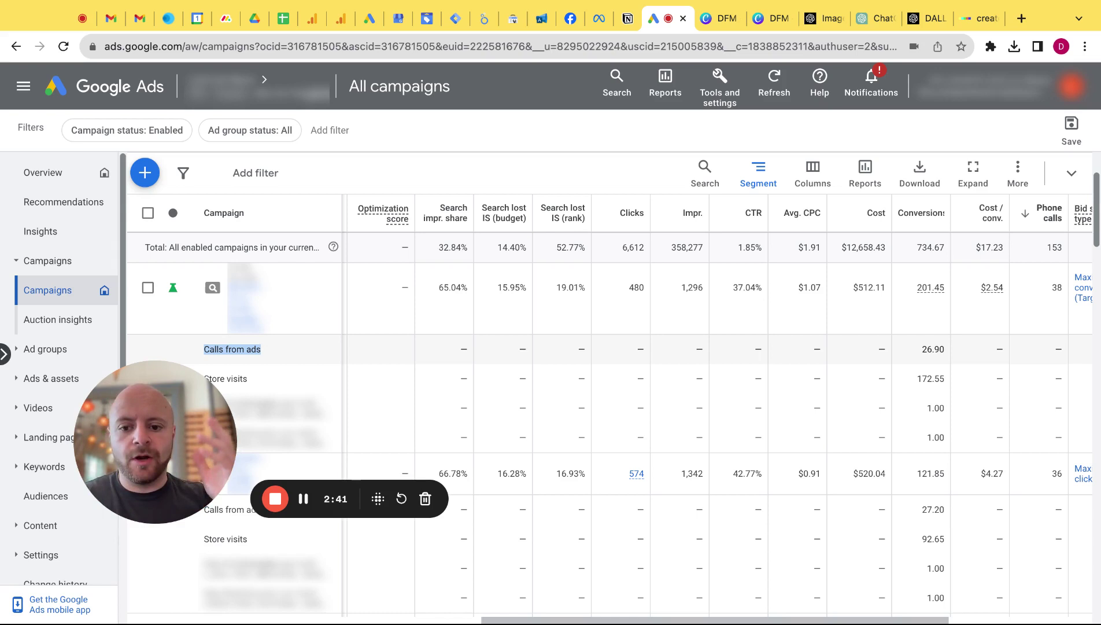
double_click(1057, 287)
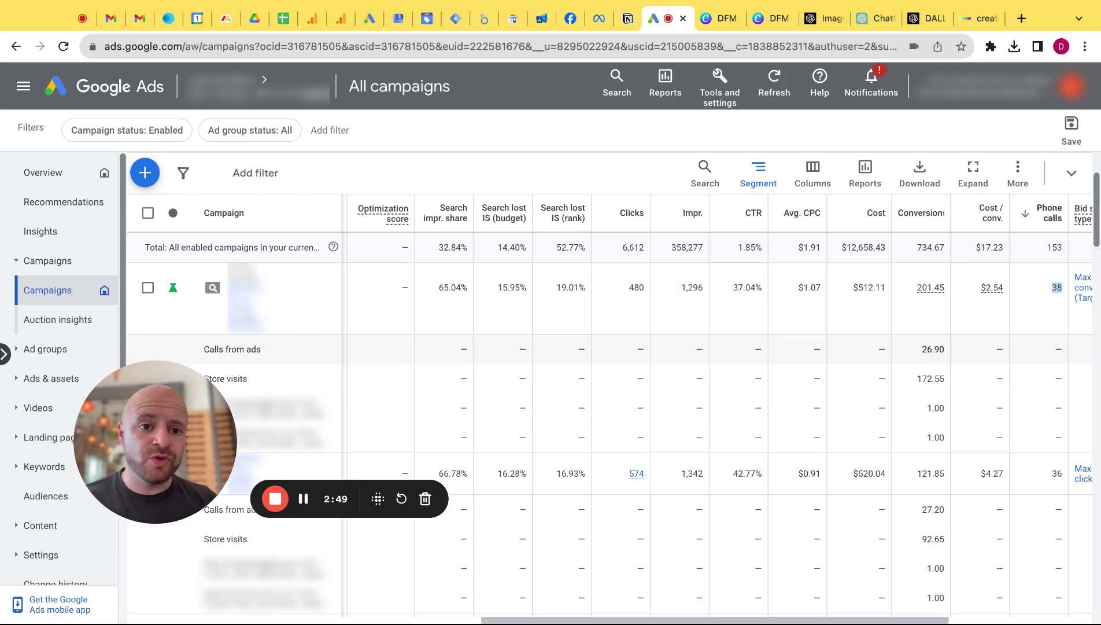
double_click(933, 349)
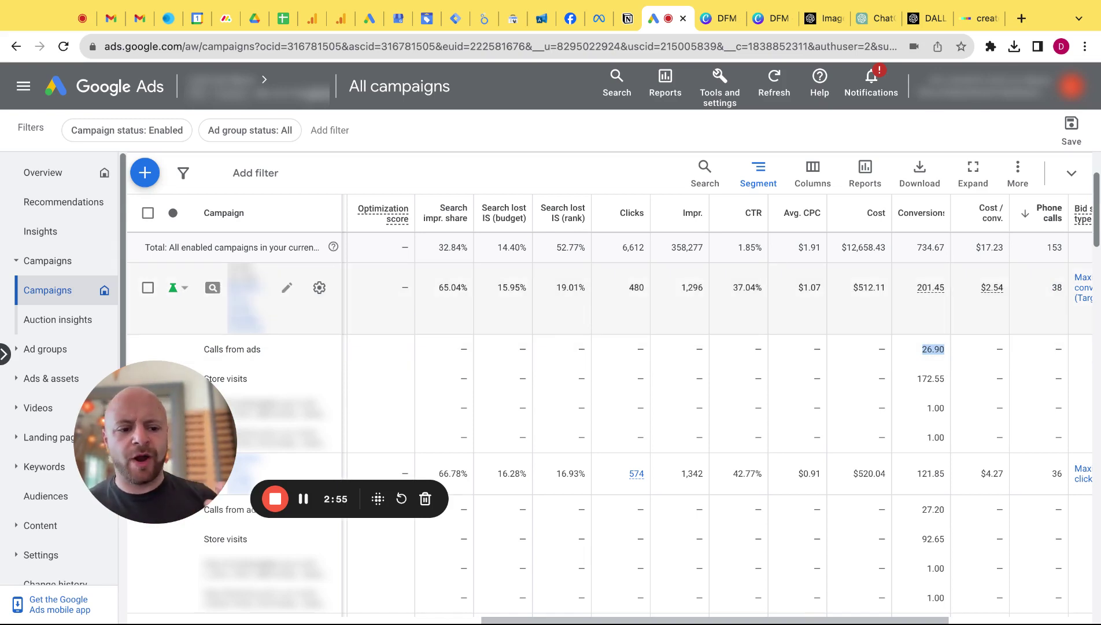
Step: Compare Phone calls with Calls from ads conversions for the next campaigns down the table, highlighting both values of the second campaign
scroll(1055, 405, "down", 2)
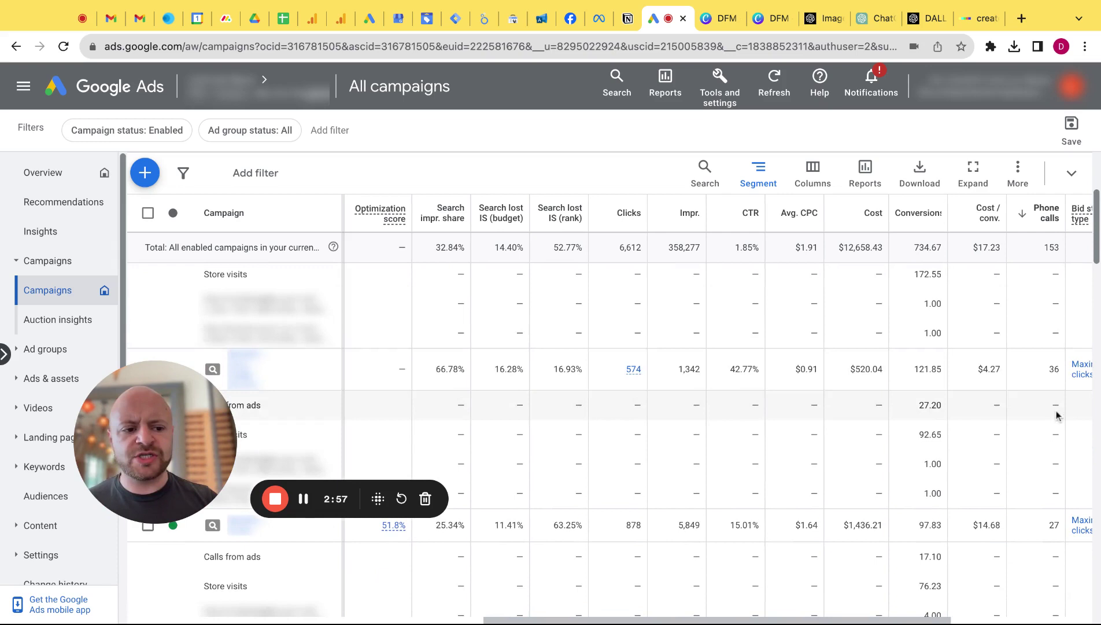
double_click(1054, 368)
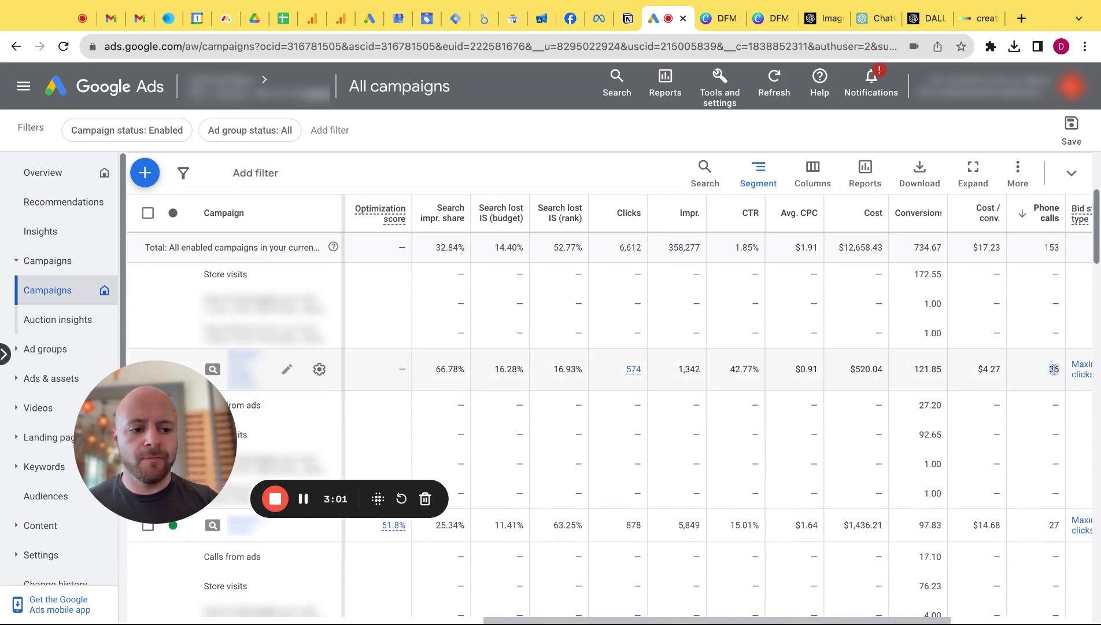
double_click(931, 405)
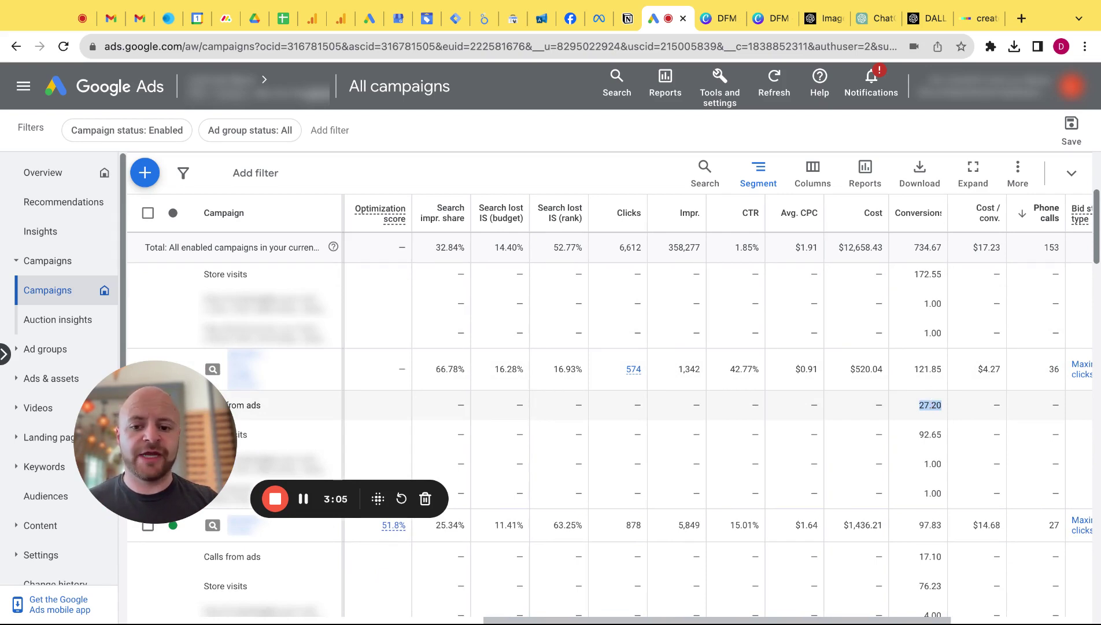
scroll(948, 366, "down", 1)
scroll(948, 366, "down", 2)
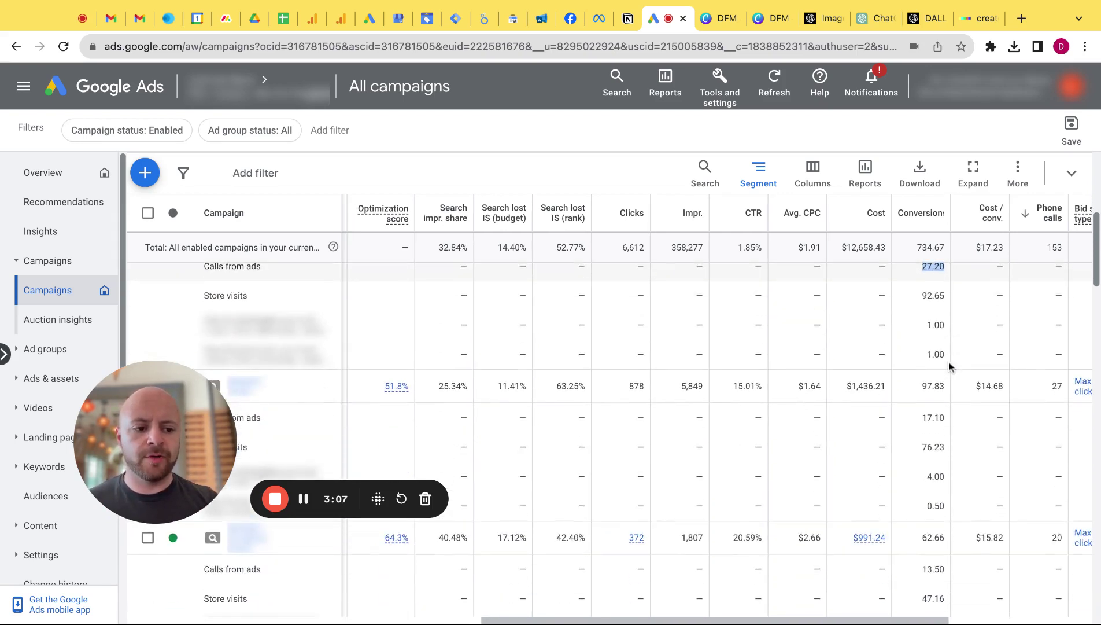
scroll(952, 338, "up", 1)
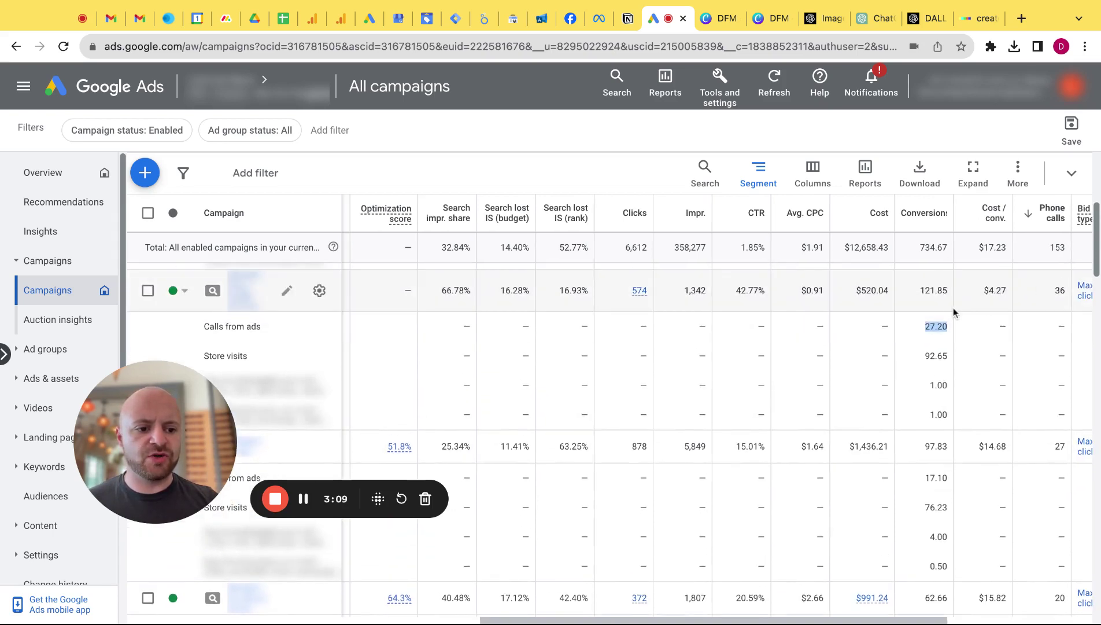
scroll(929, 399, "down", 2)
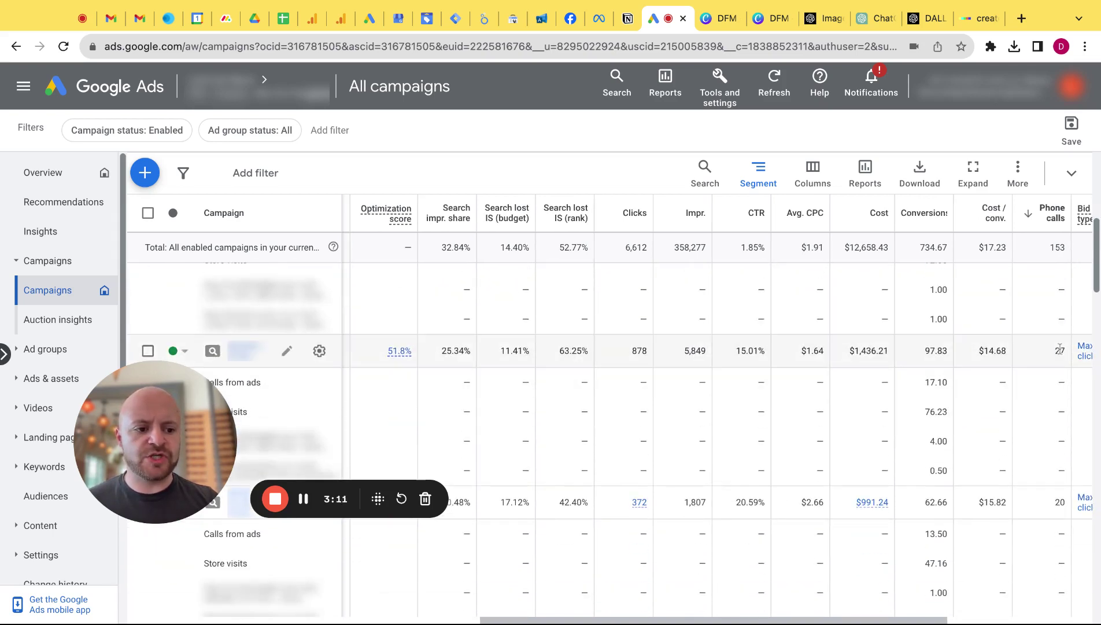
scroll(926, 437, "down", 2)
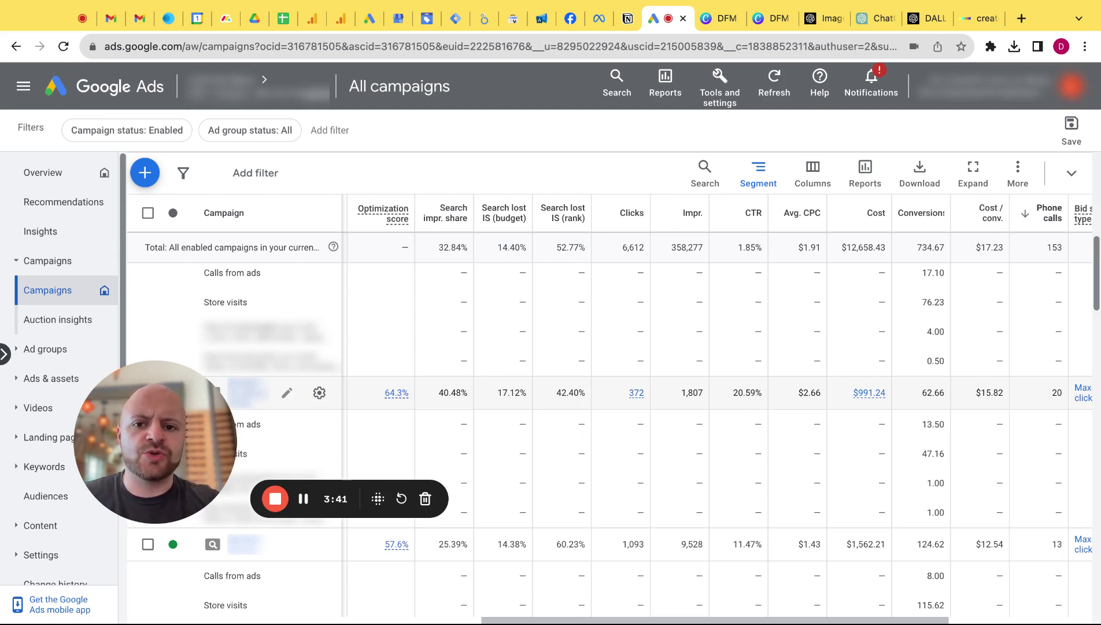
Step: Review the phone calls definition on page 2 of the Canva design and in the Phone calls column heading in Google Ads
left_click(730, 20)
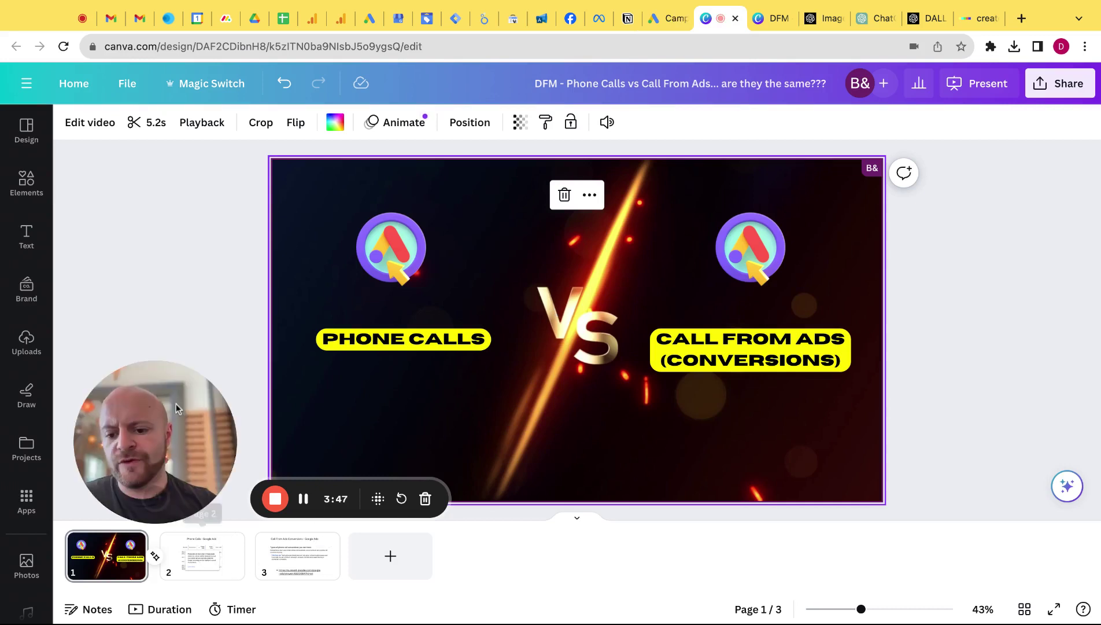
left_click(195, 557)
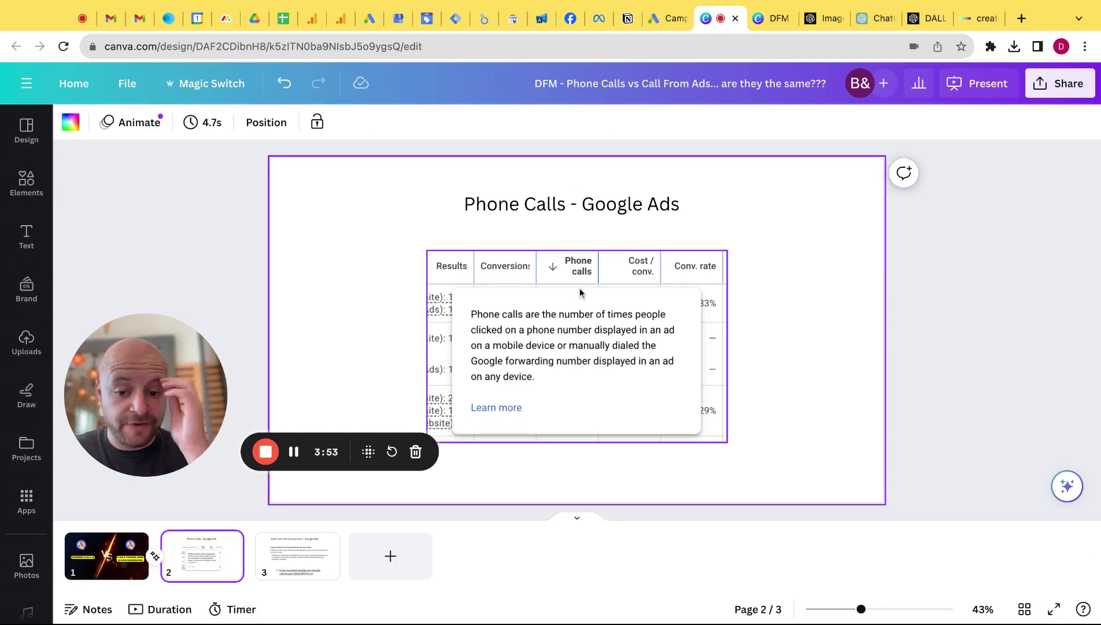
mouse_move(151, 352)
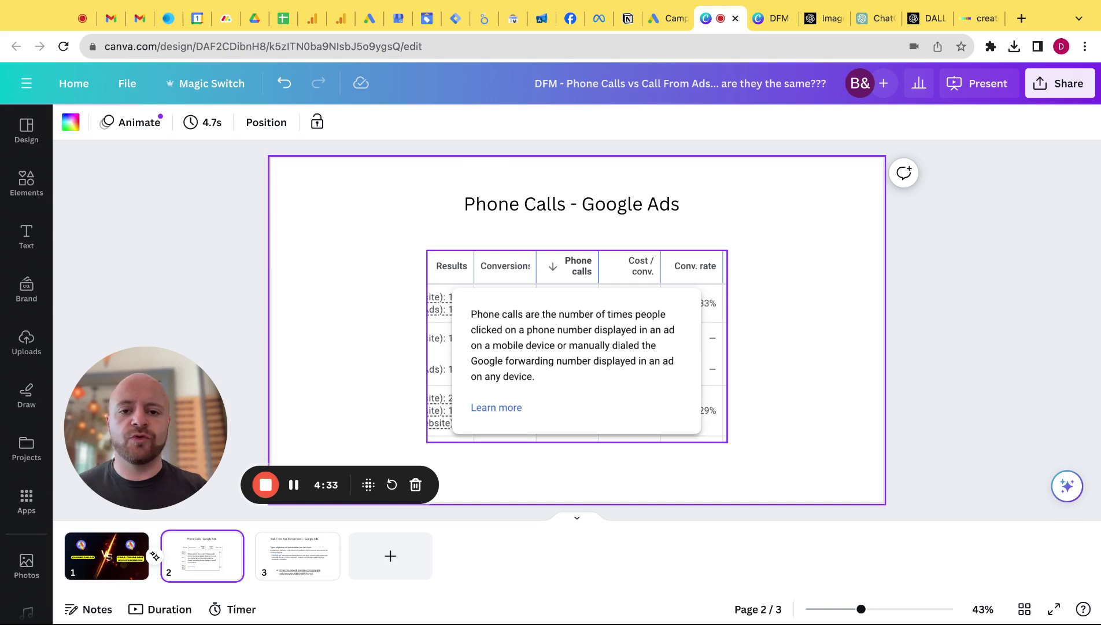
left_click(660, 23)
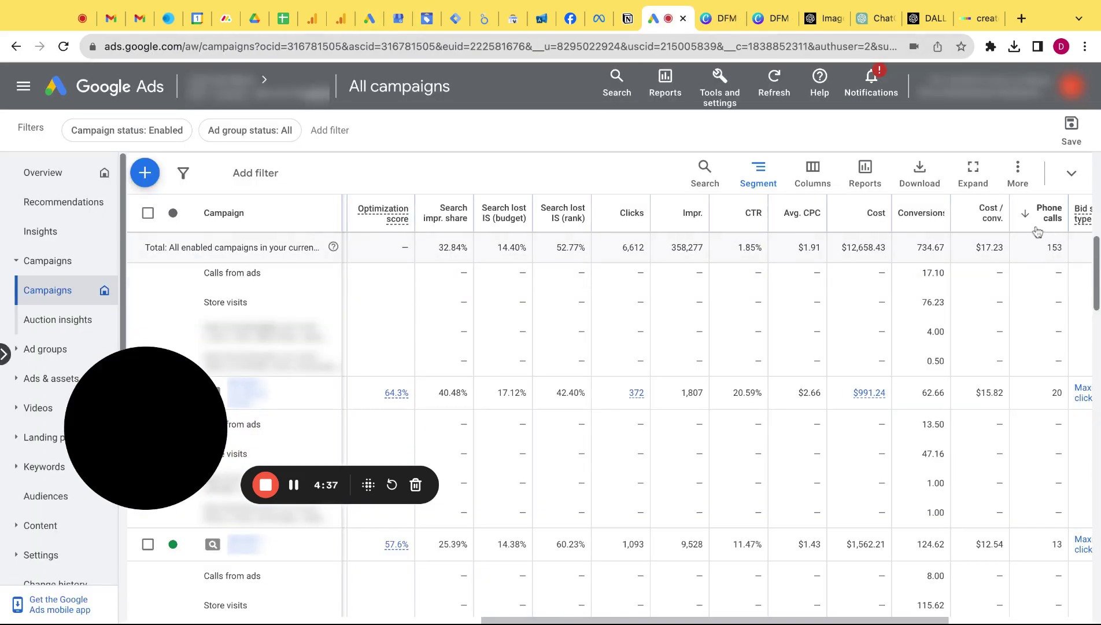
mouse_move(1040, 223)
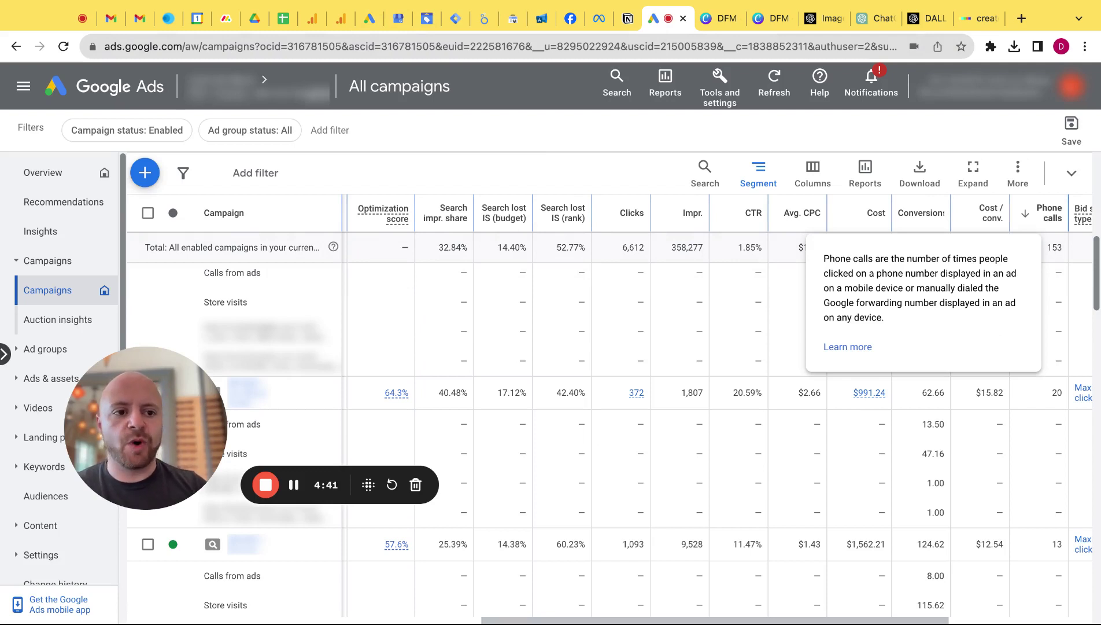
Step: Switch to the Canva design and open page 3 on Call From Ads Conversions
left_click(718, 22)
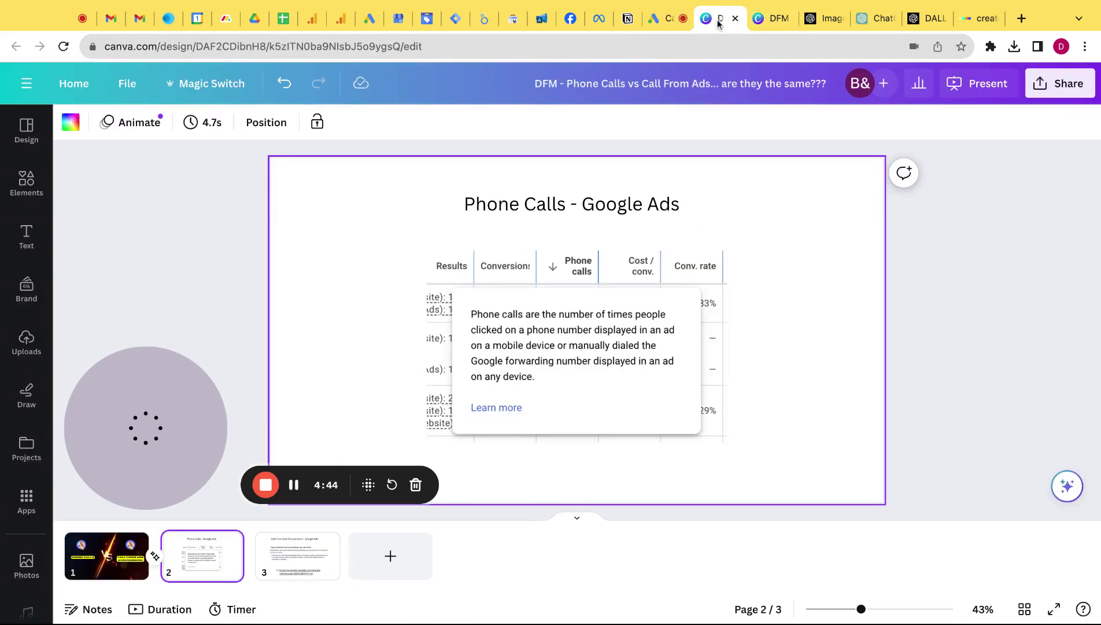
left_click(293, 561)
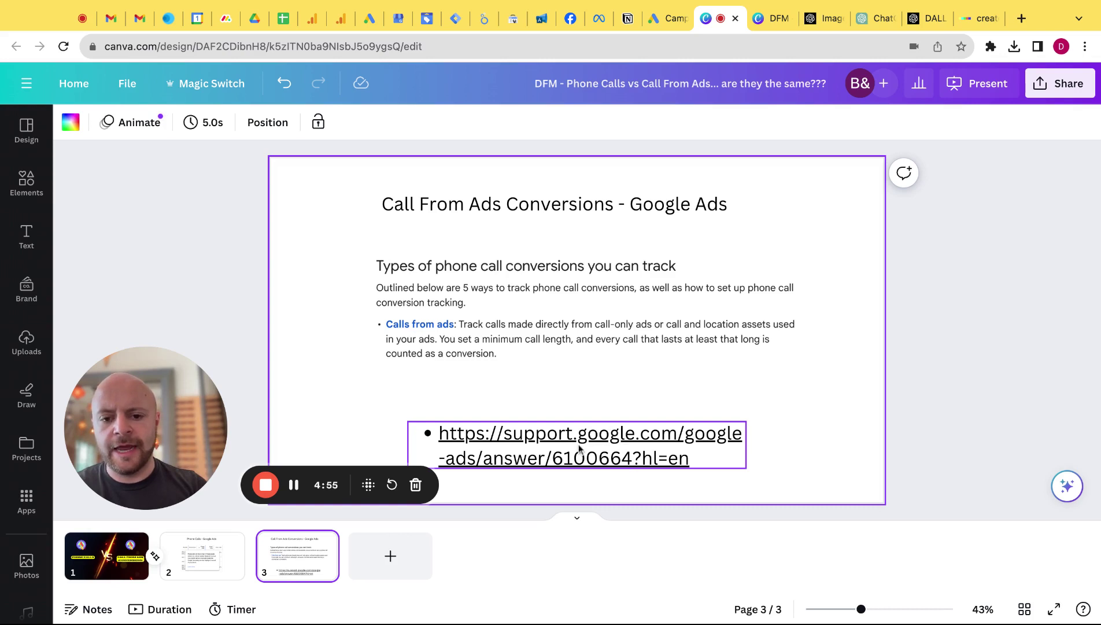
Step: Search Google in a new browser tab for "call from ads conversions" and look through the results for the Google Ads Help article
left_click(1023, 17)
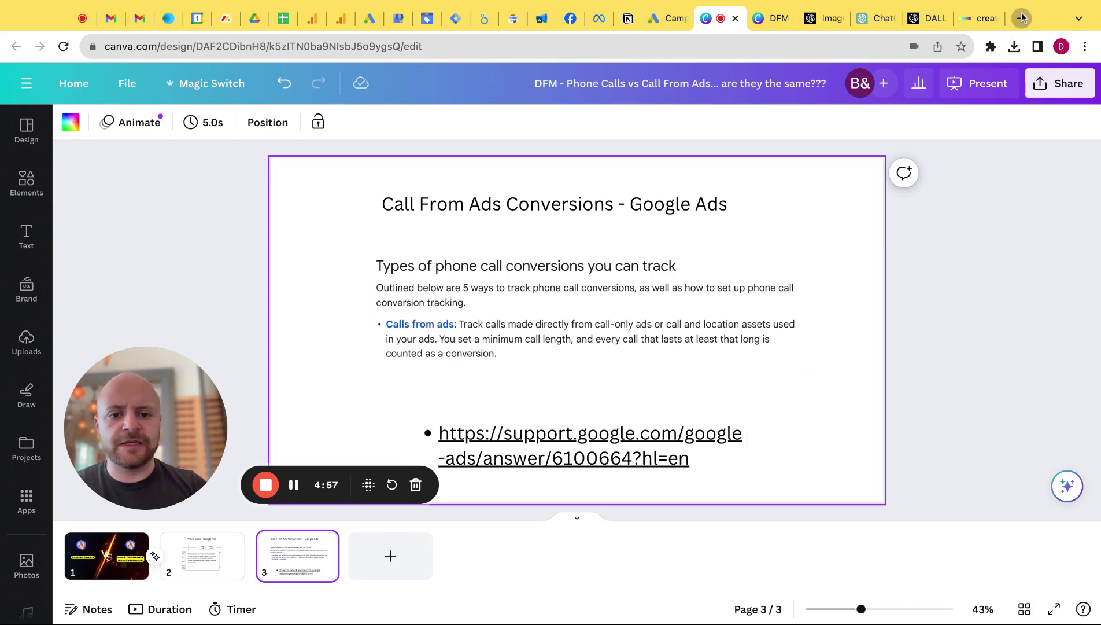
type("call from ads conversions")
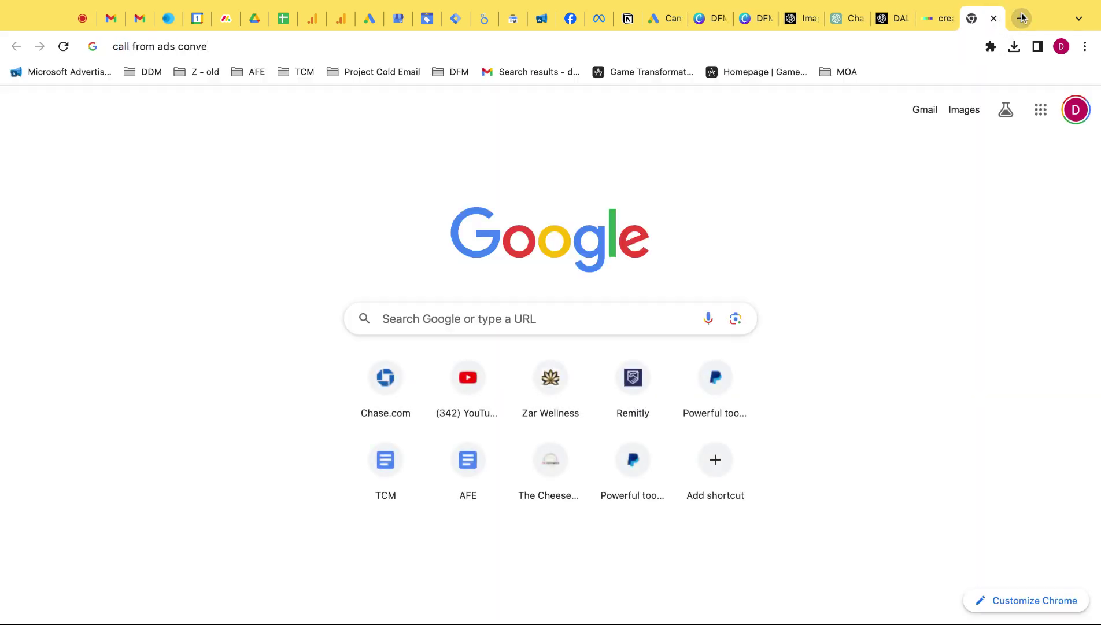
key("Return")
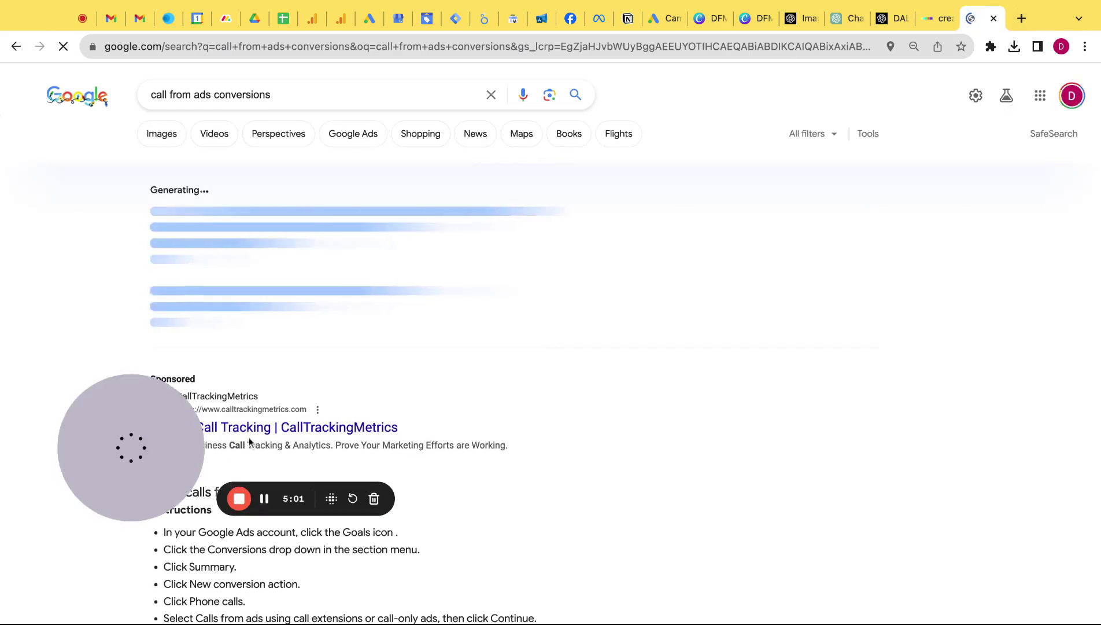
scroll(249, 437, "down", 10)
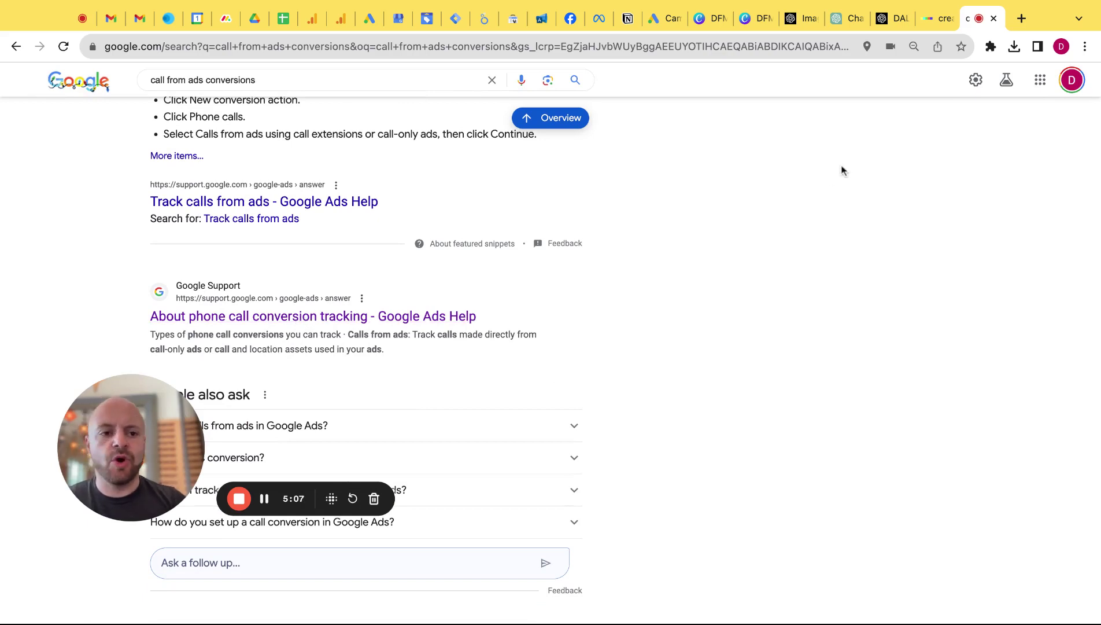
Step: Return to the Canva design and compare the phone calls definition on page 2 with the calls from ads definition on page 3
left_click(728, 19)
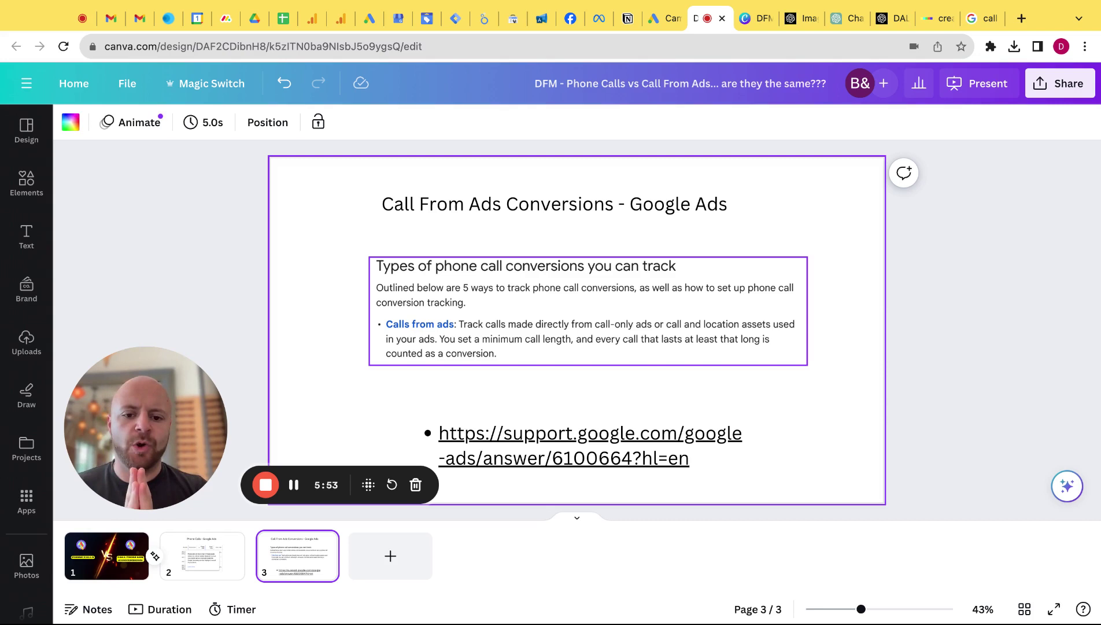
key("Page_Up")
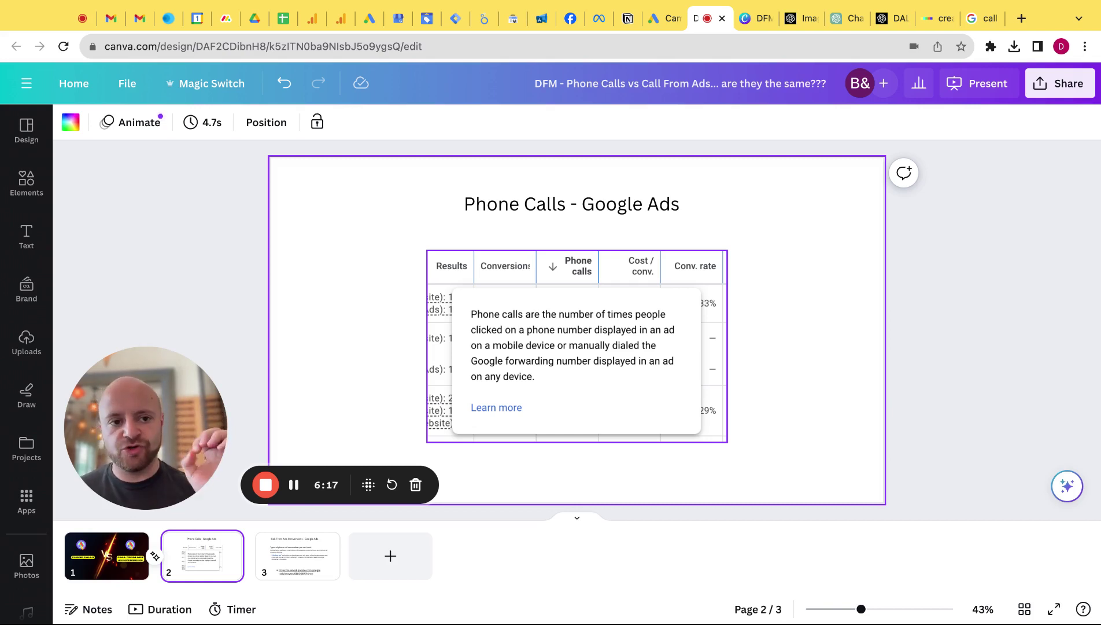
scroll(720, 330, "down", 2)
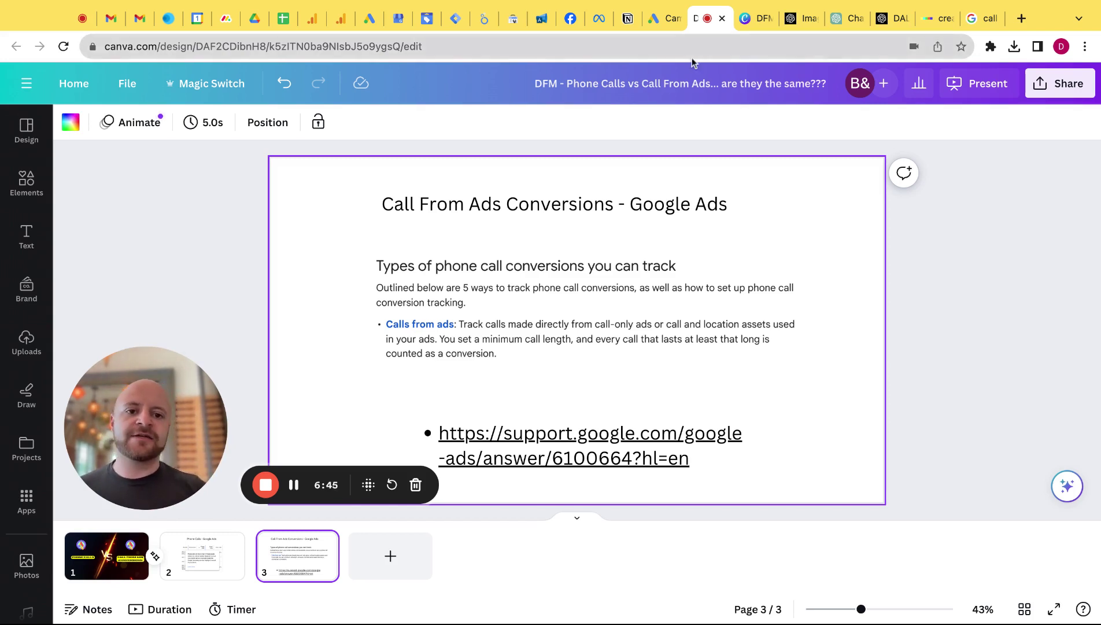
Step: Switch to the Google Ads campaigns table and compare the first fully visible campaign's Calls from ads conversions with its Phone calls figure
left_click(665, 18)
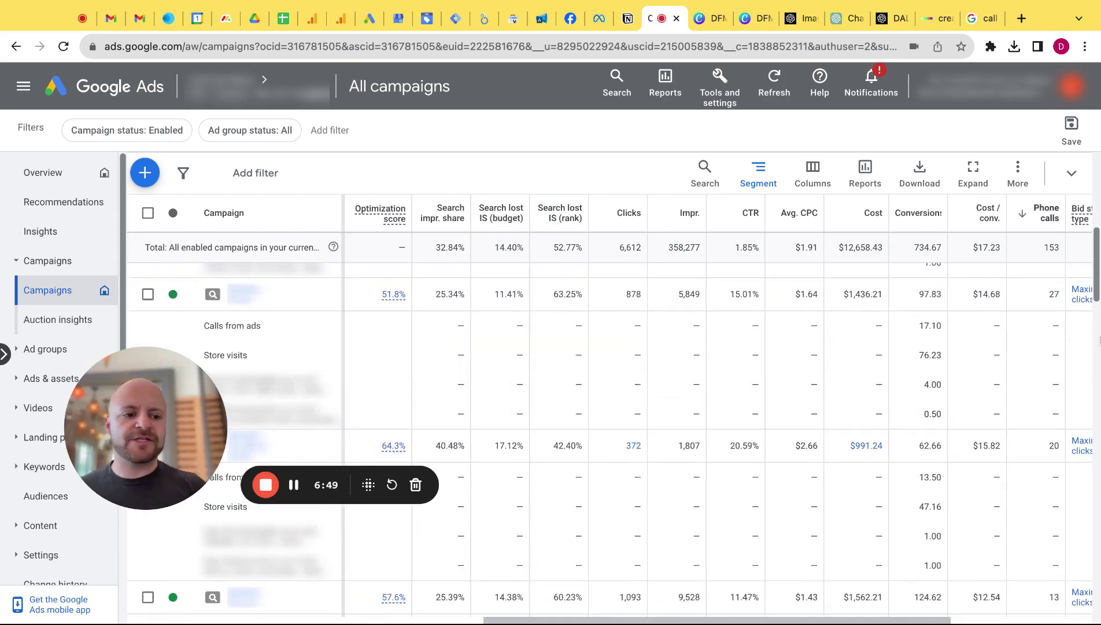
left_click_drag(940, 322, 930, 322)
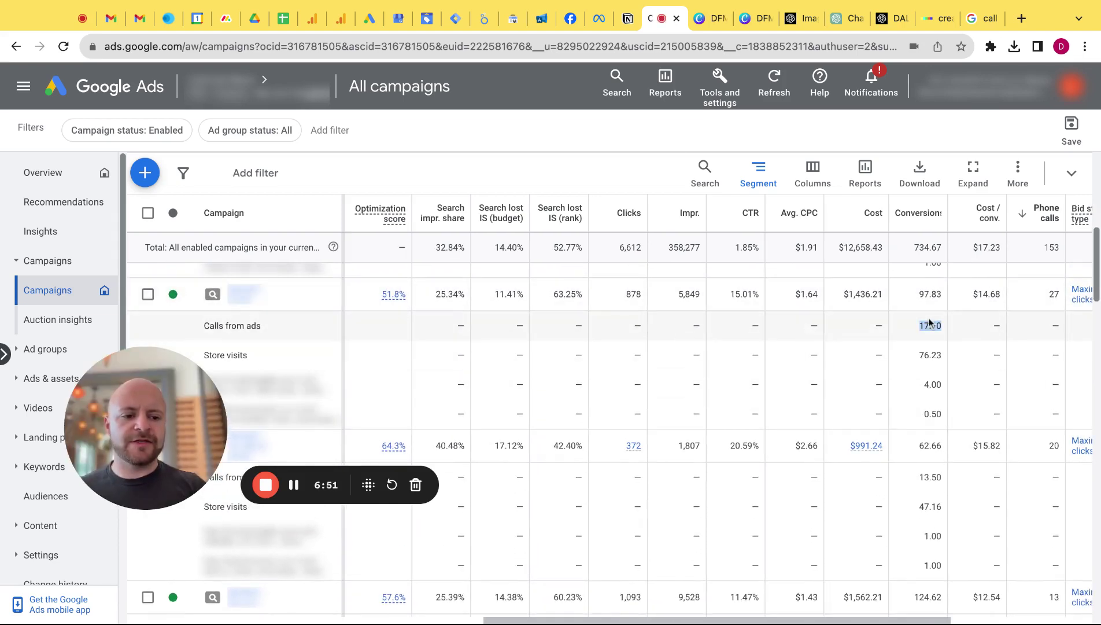
left_click(1052, 292)
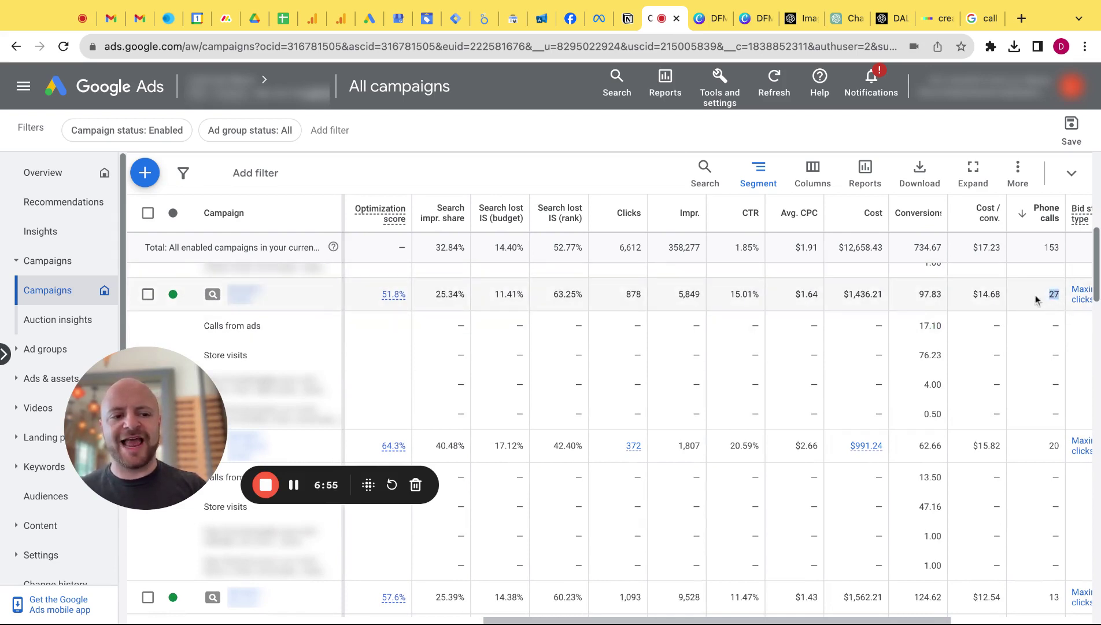
left_click_drag(1059, 294, 1039, 295)
left_click_drag(942, 323, 927, 331)
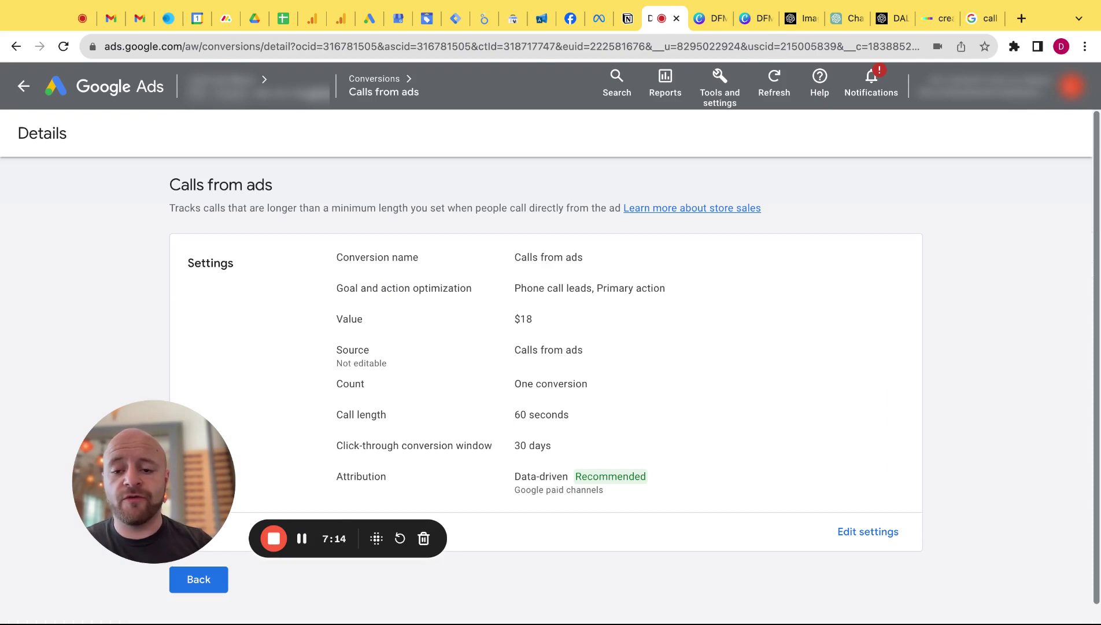
Step: Look up "conversions" in the Google Ads page search, and close the search without opening a result
key("g")
key("t")
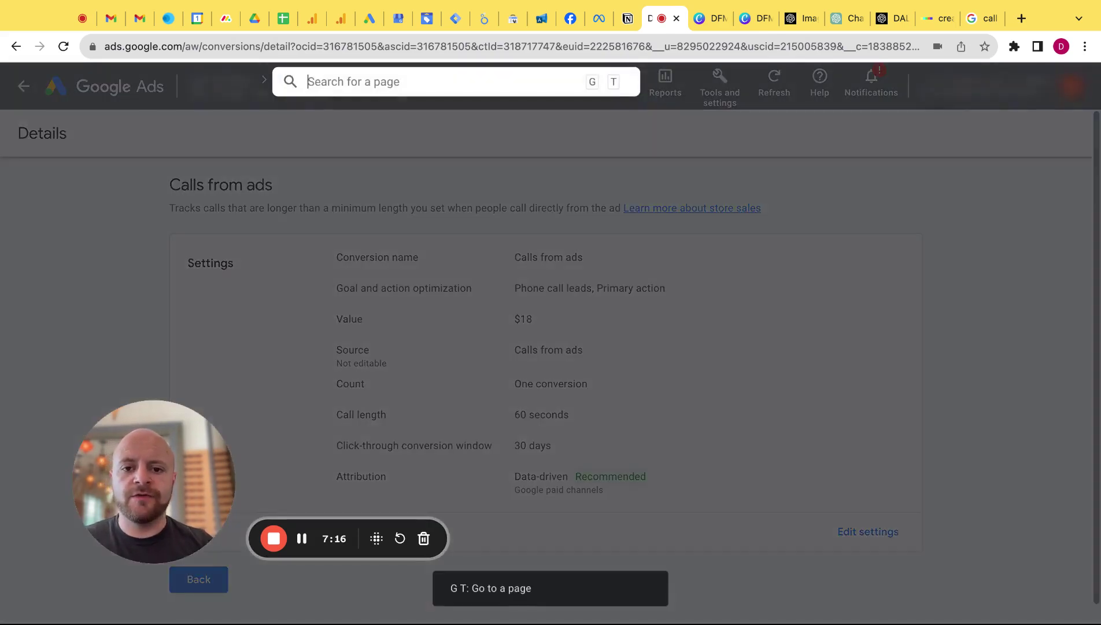
type("conversions")
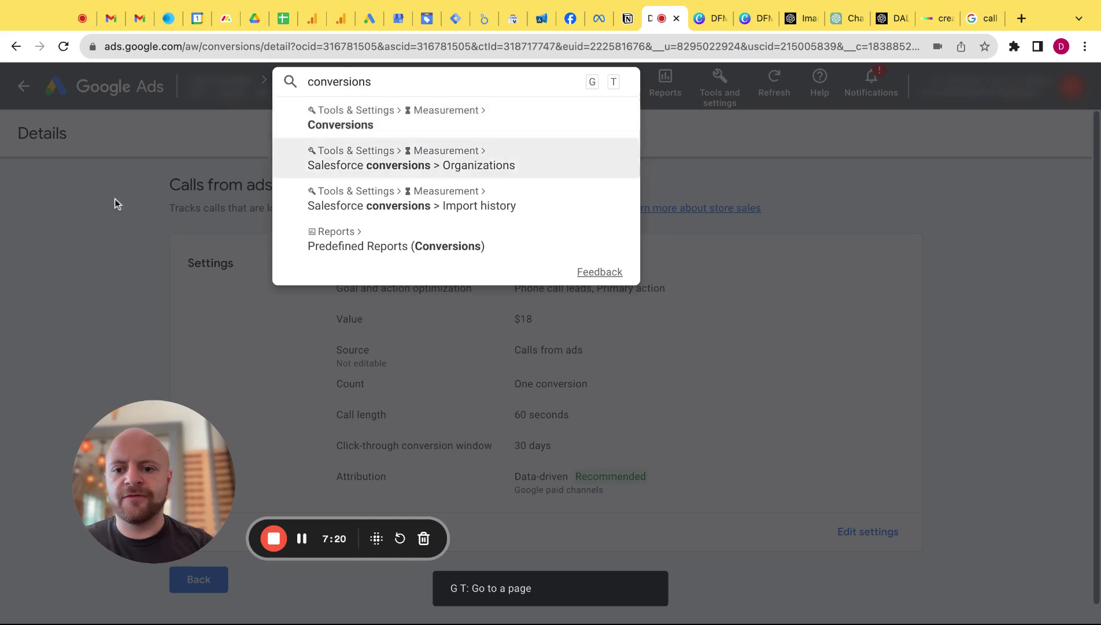
left_click(115, 200)
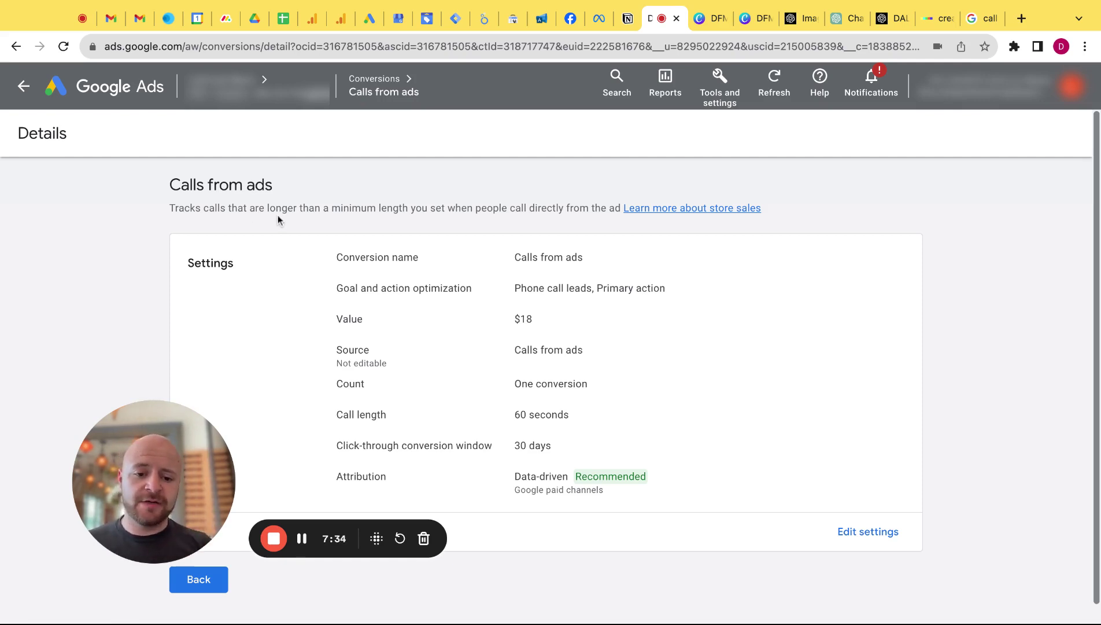
Step: Highlight the call length value in the Calls from ads conversion settings
triple_click(537, 415)
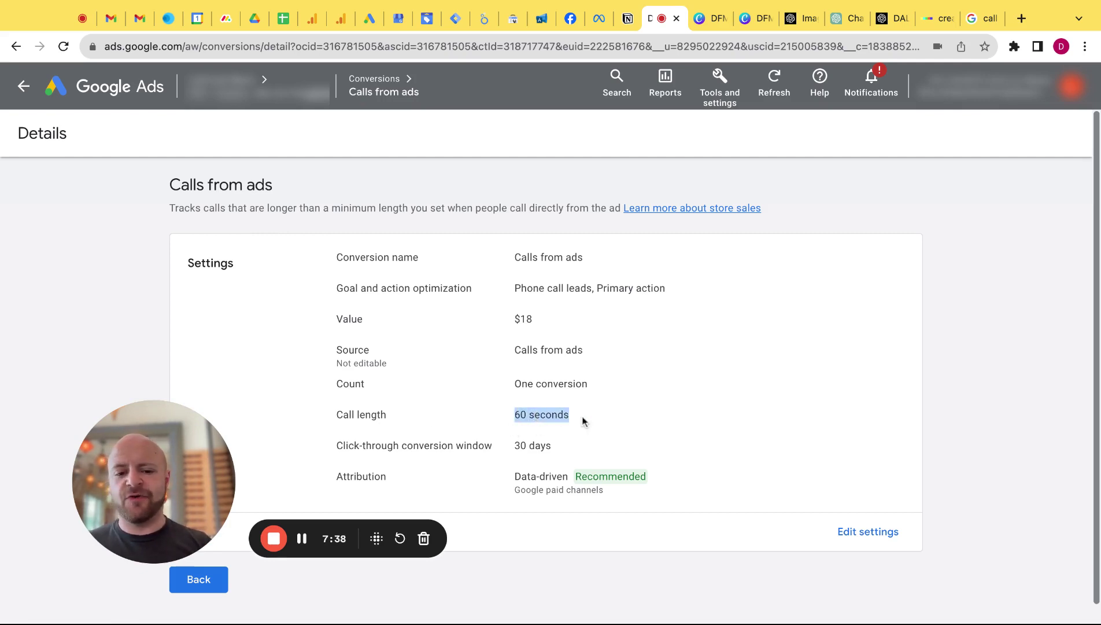